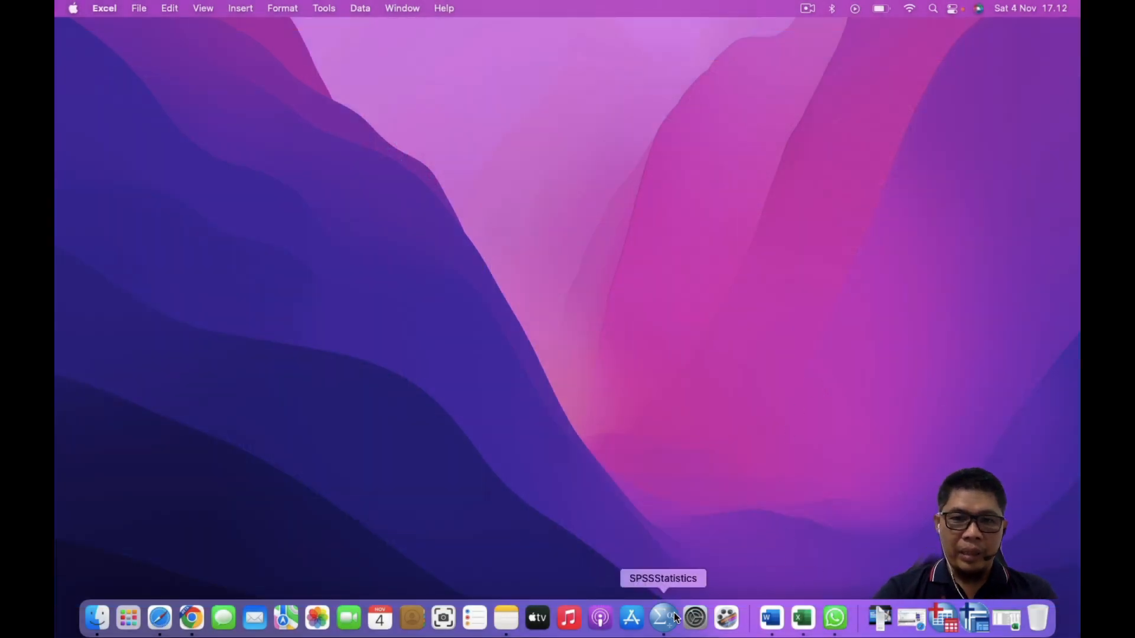
Switch to the Excel survey workbook and look over the Status Sosial Ekonomi answers among the form responses.
click(805, 614)
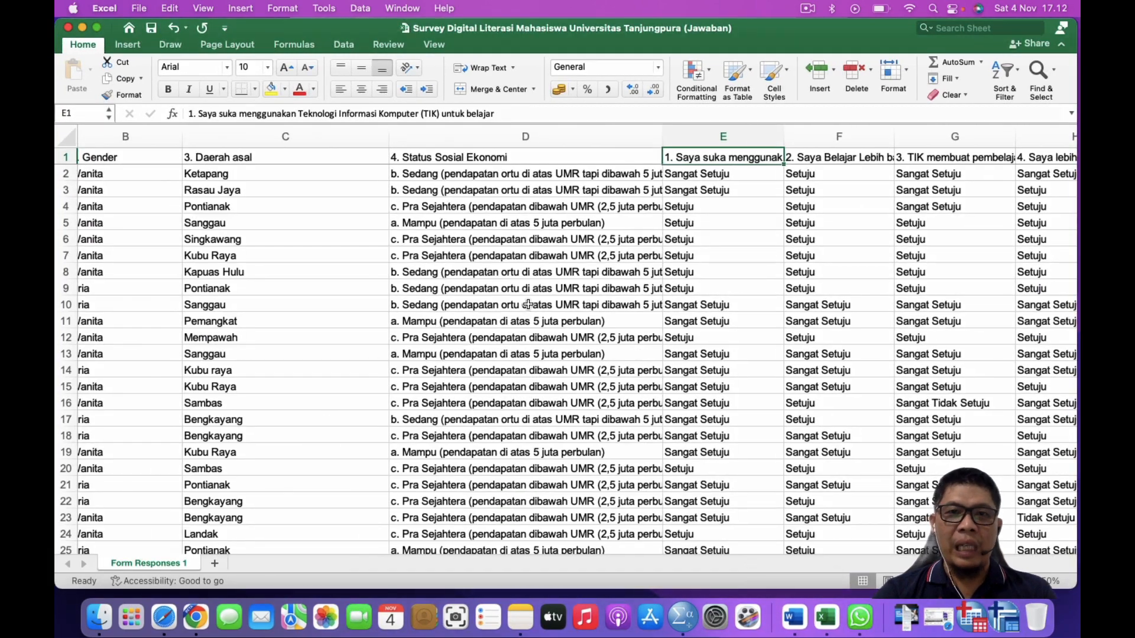
scroll(528, 305, right, 1)
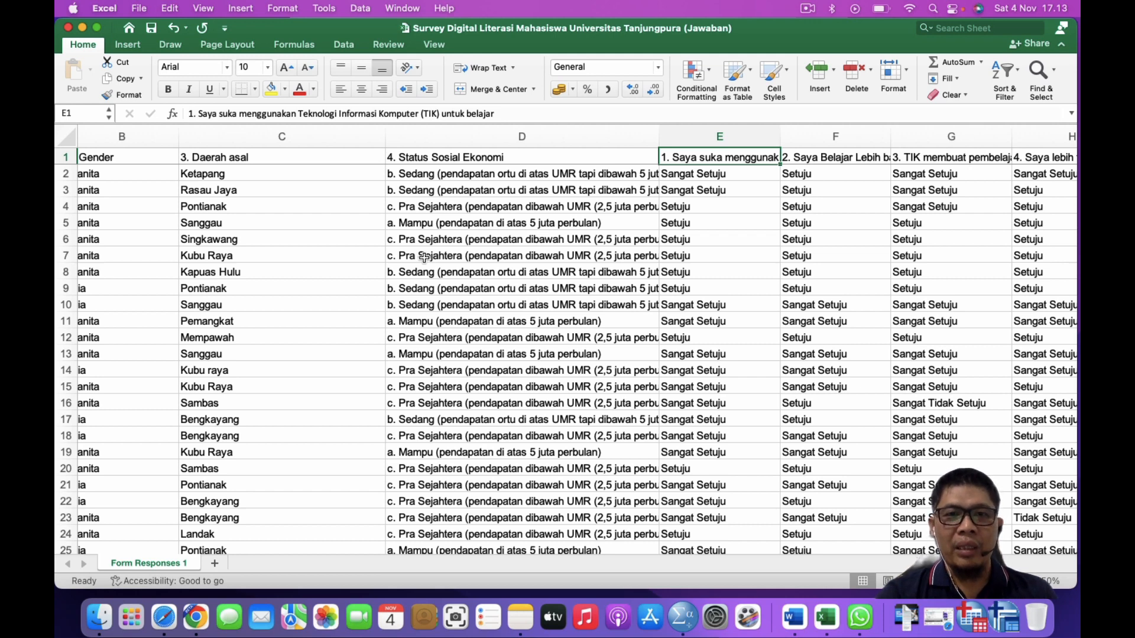
click(419, 355)
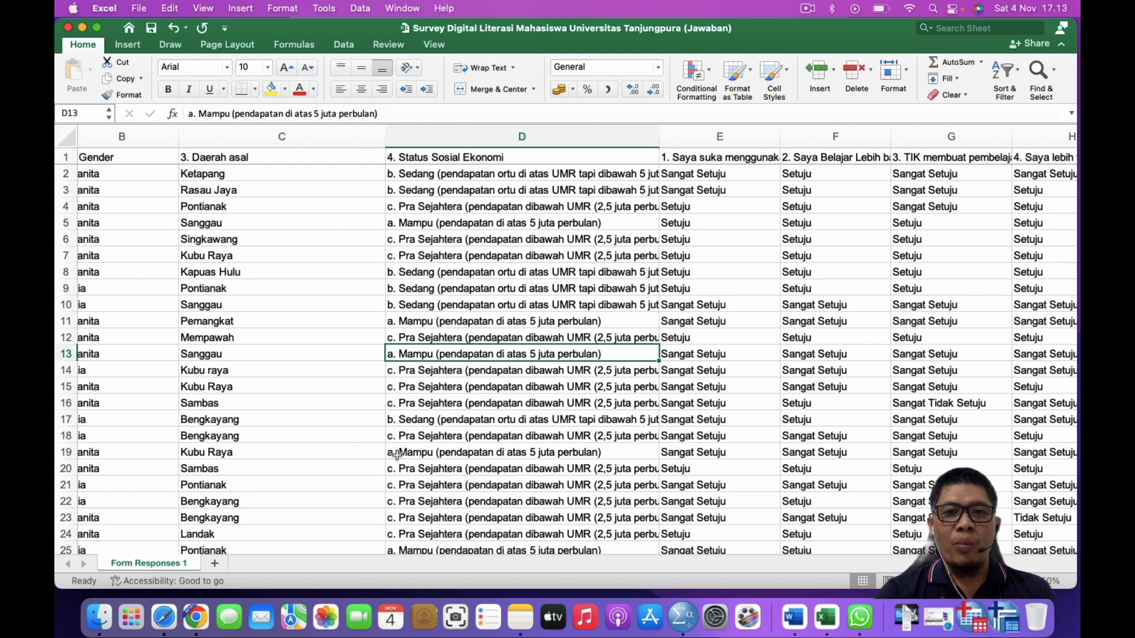
click(415, 307)
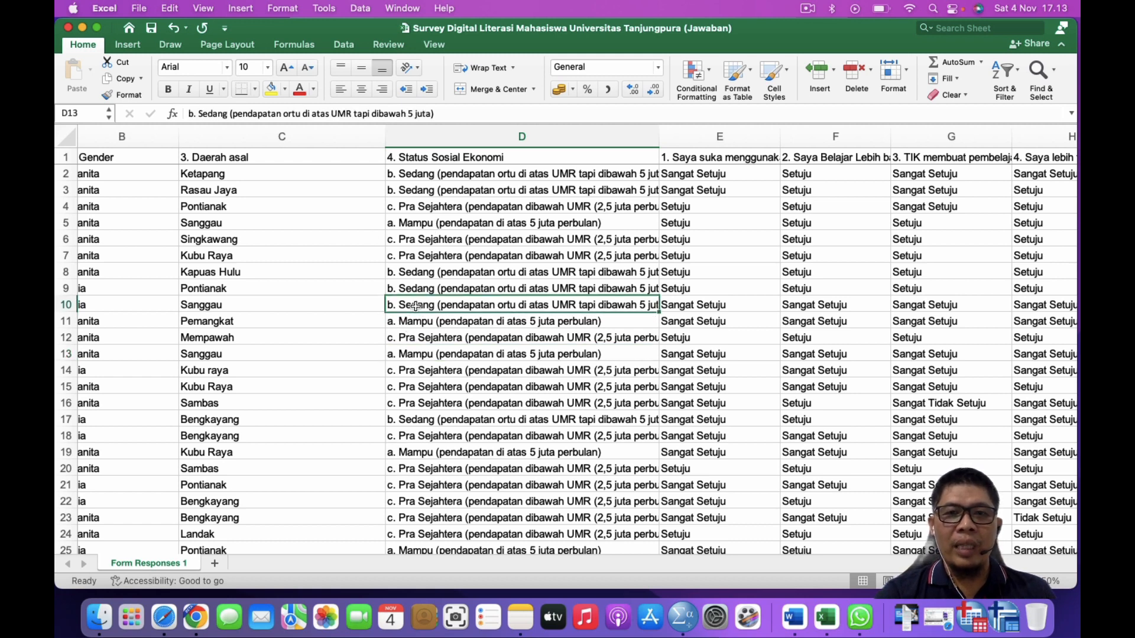
click(424, 337)
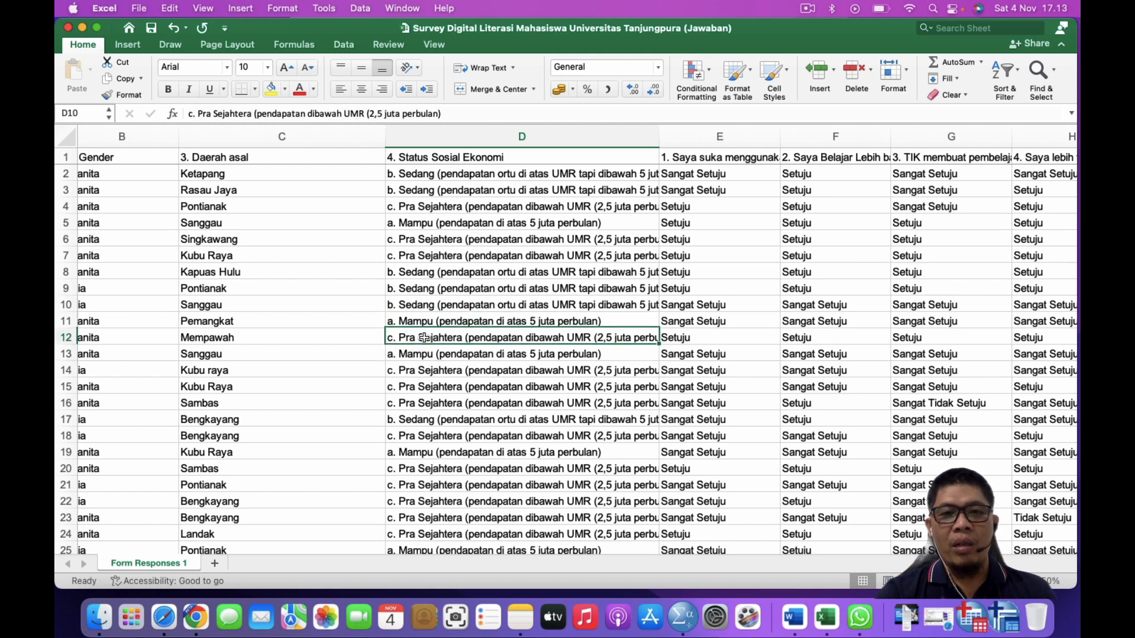
click(355, 288)
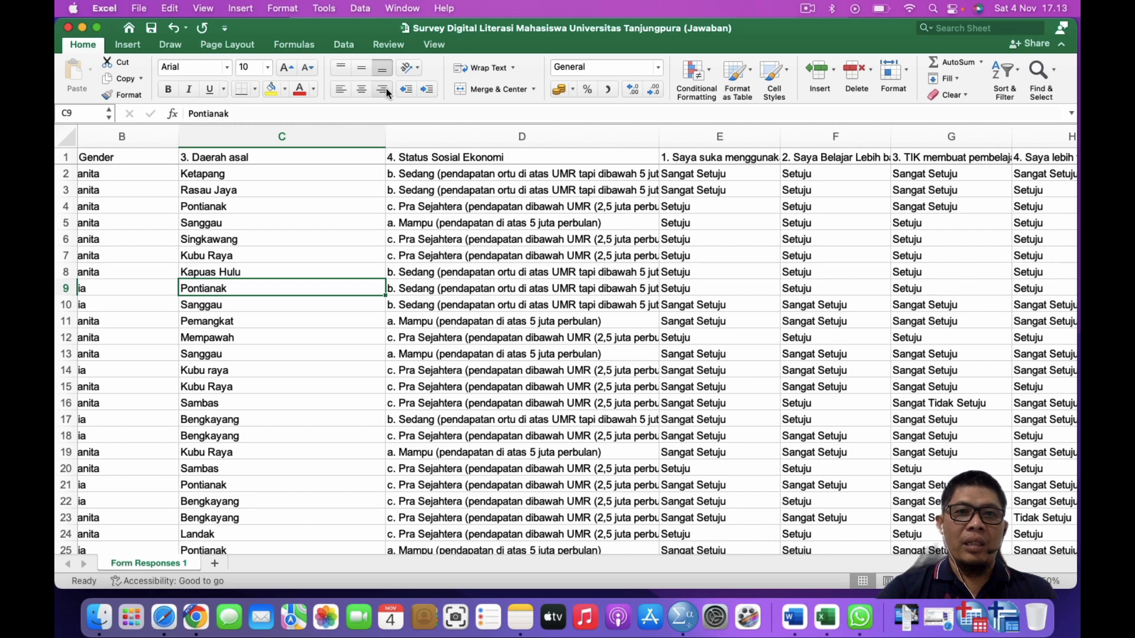
Switch to SPSS Statistics and open the data file Survey Digital Literasi.sav from the Statistika folder.
click(684, 624)
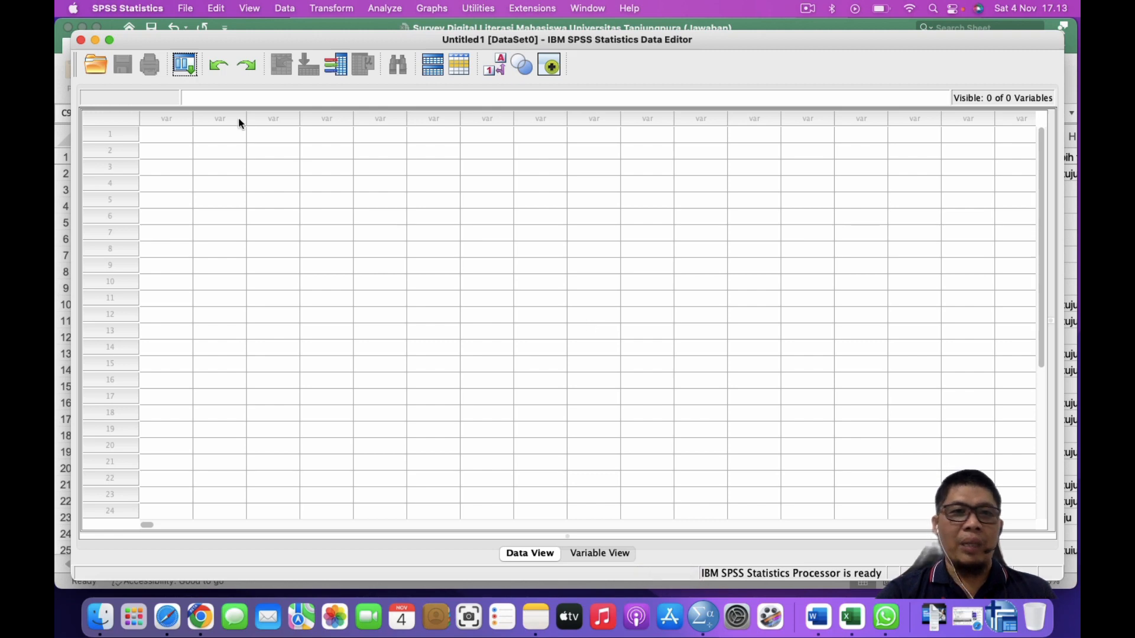
click(98, 64)
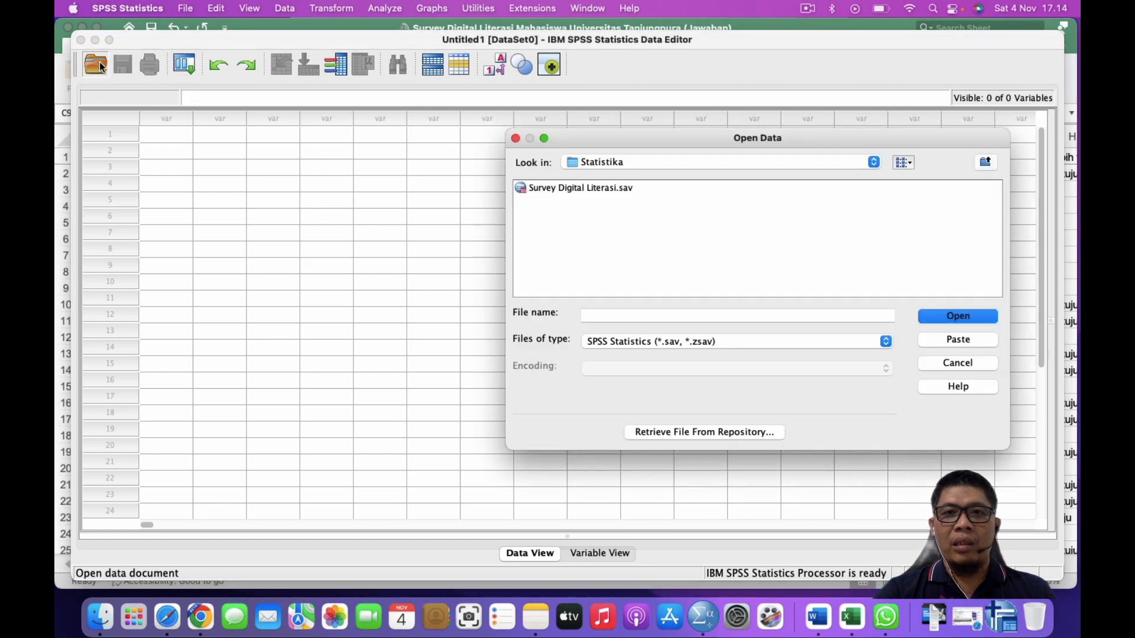
click(598, 187)
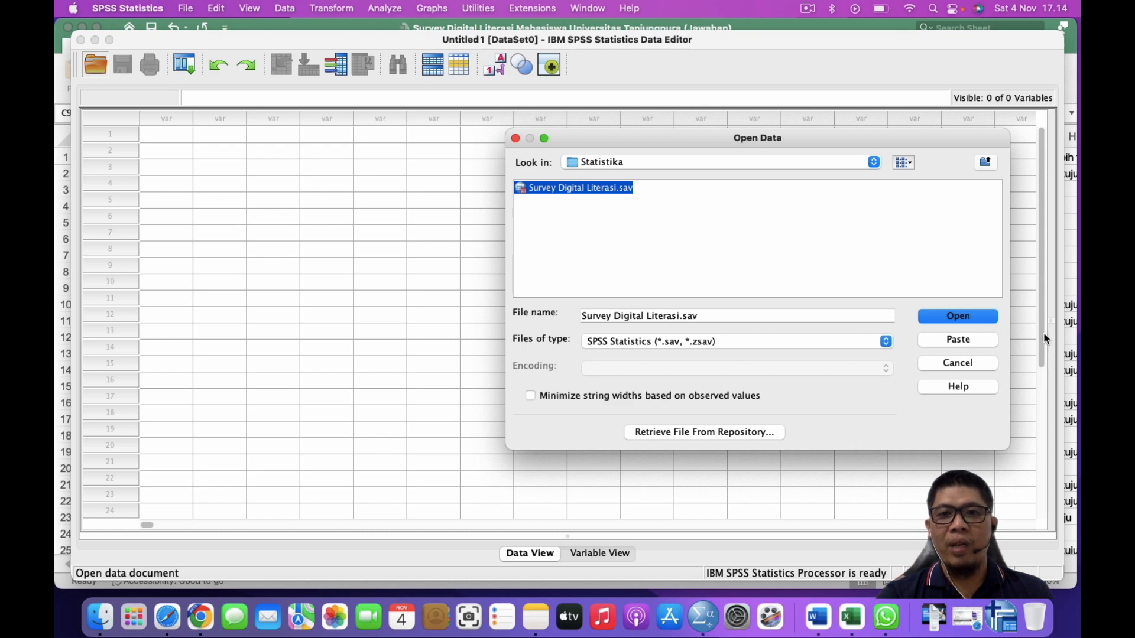
click(958, 317)
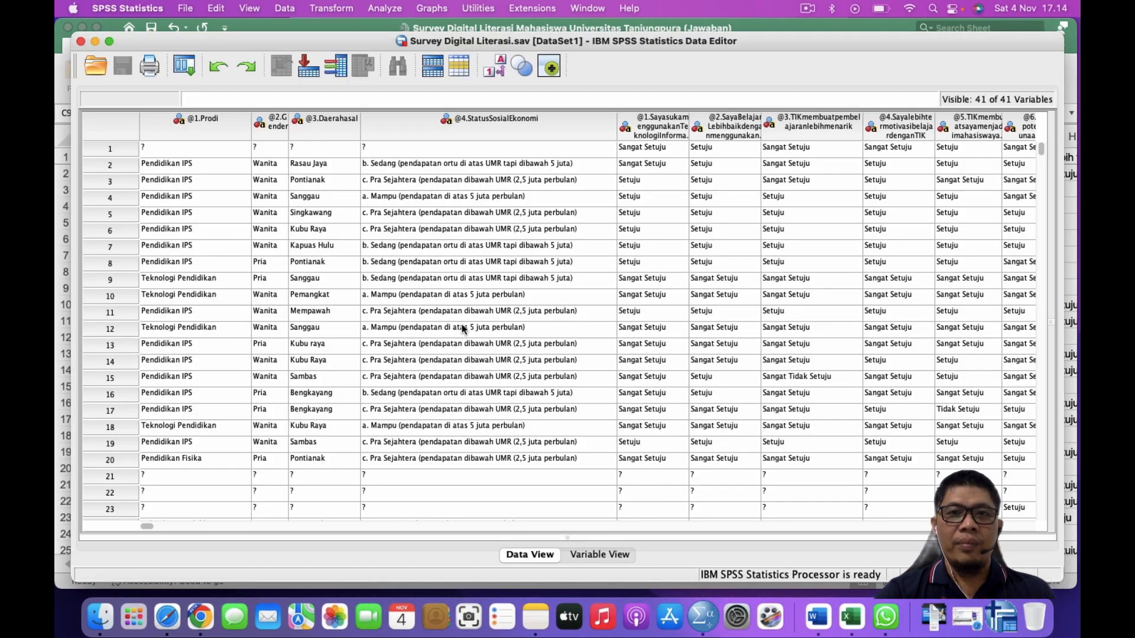
Start an Explore analysis from the descriptive statistics and assign MeanDigitalLiteracy as the dependent variable.
click(399, 203)
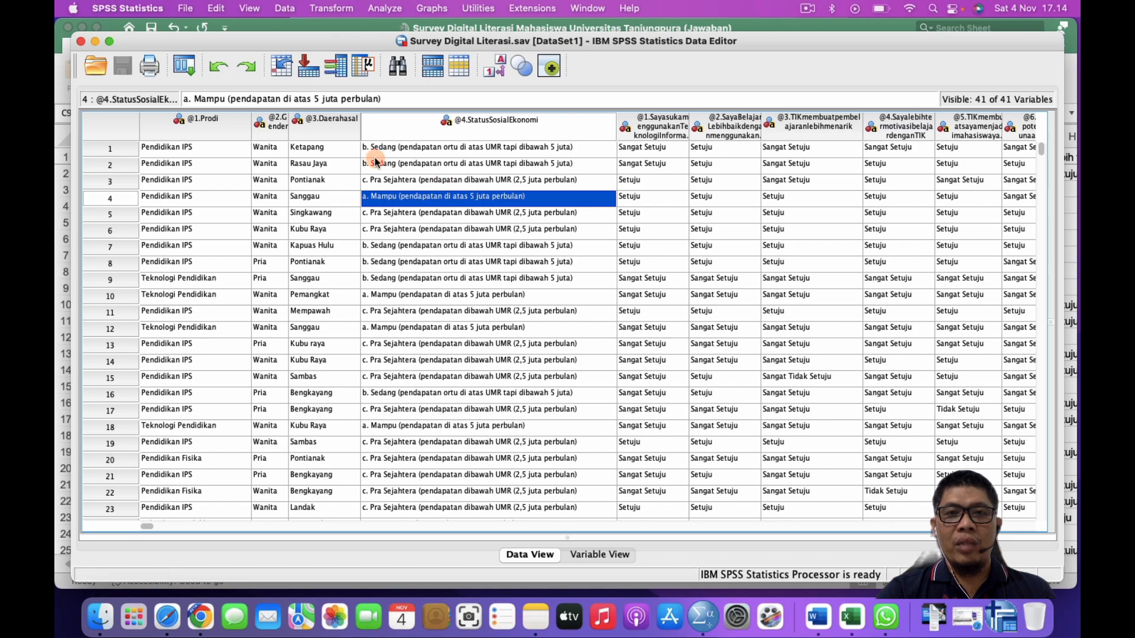
click(382, 10)
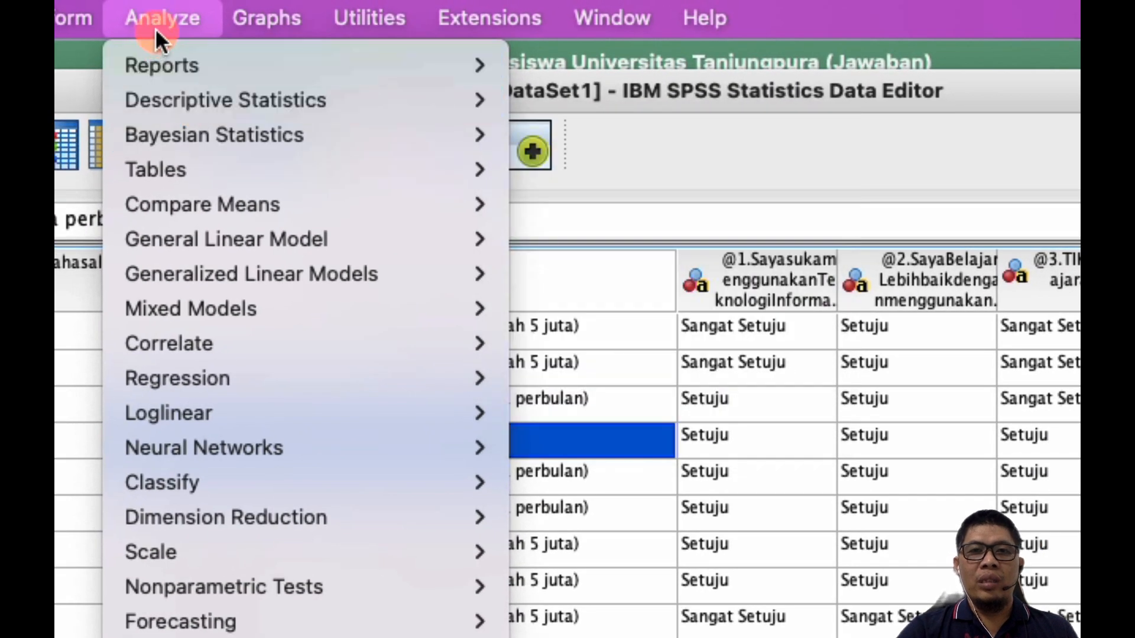
click(383, 10)
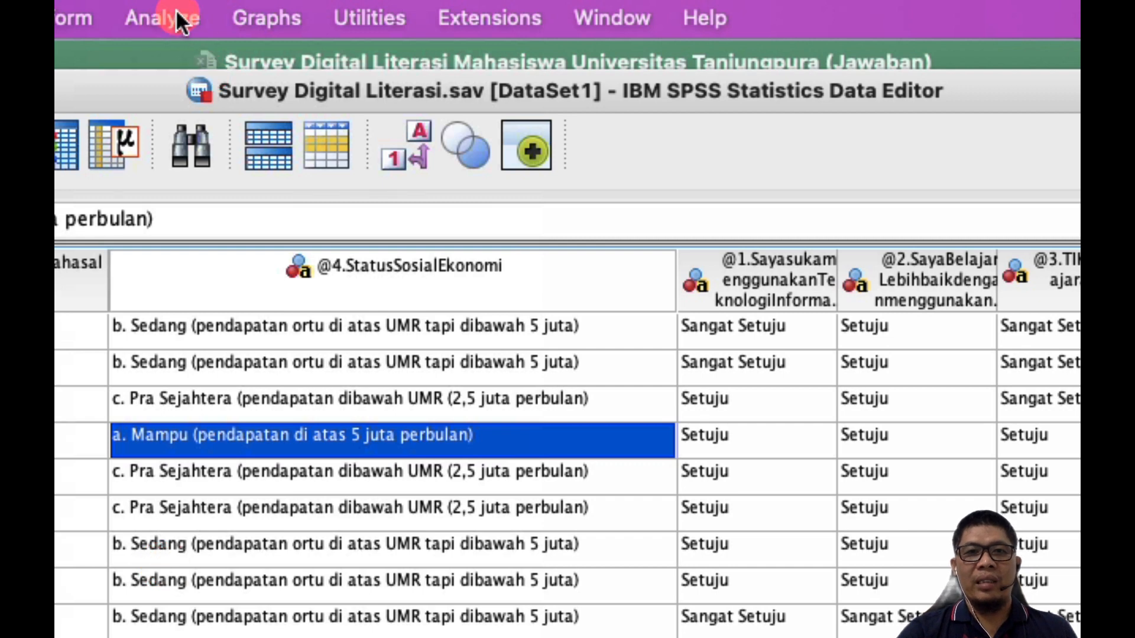
click(168, 22)
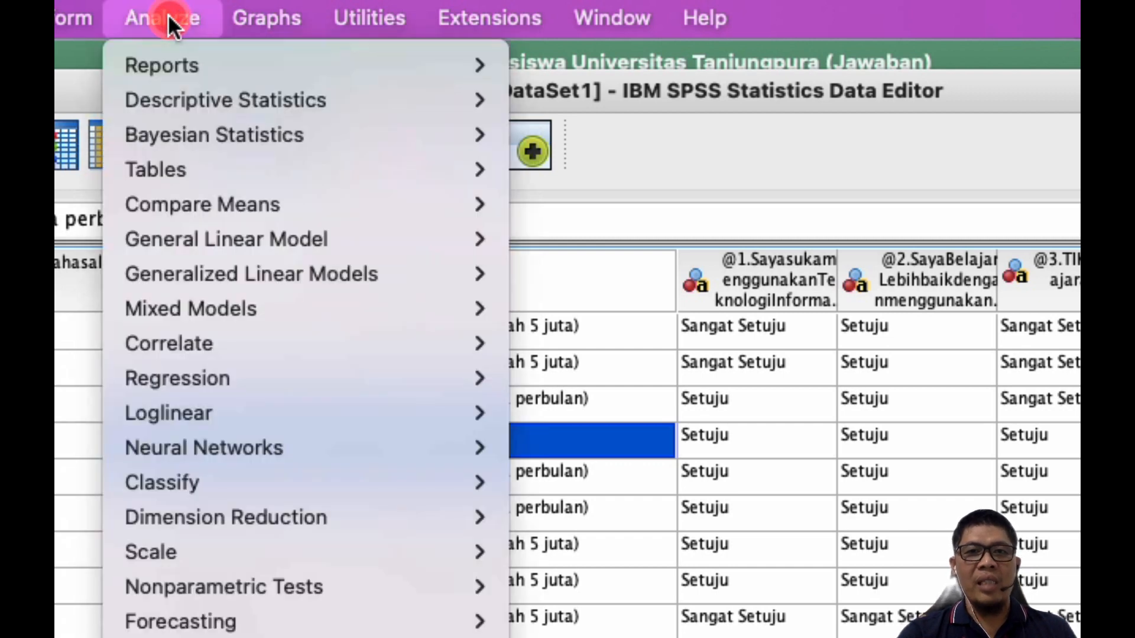
mouse_move(192, 101)
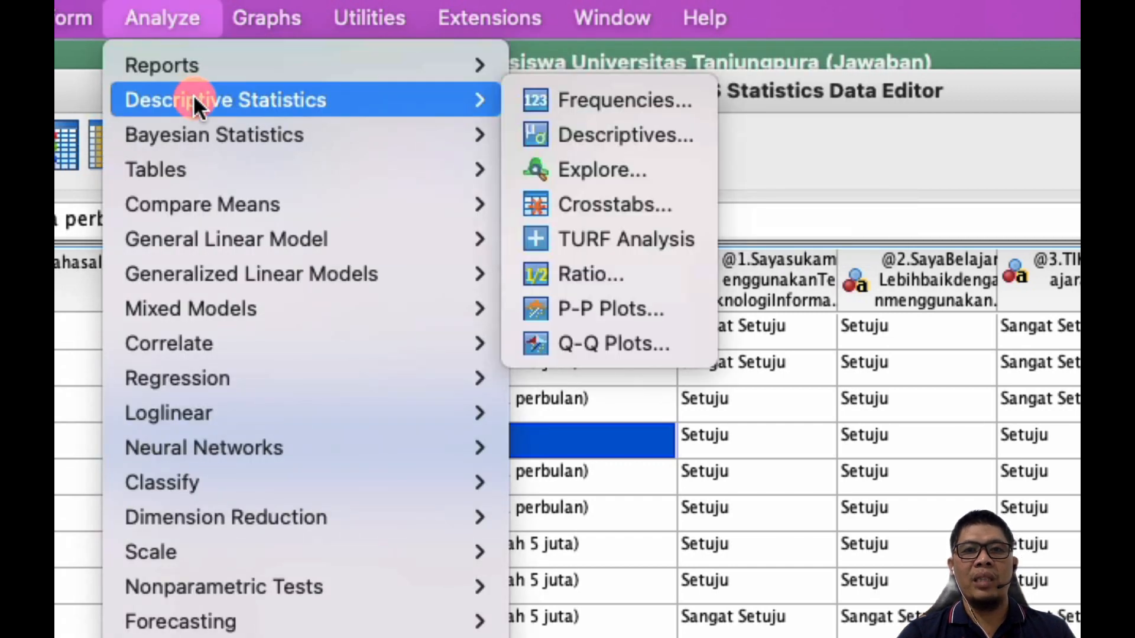
click(630, 168)
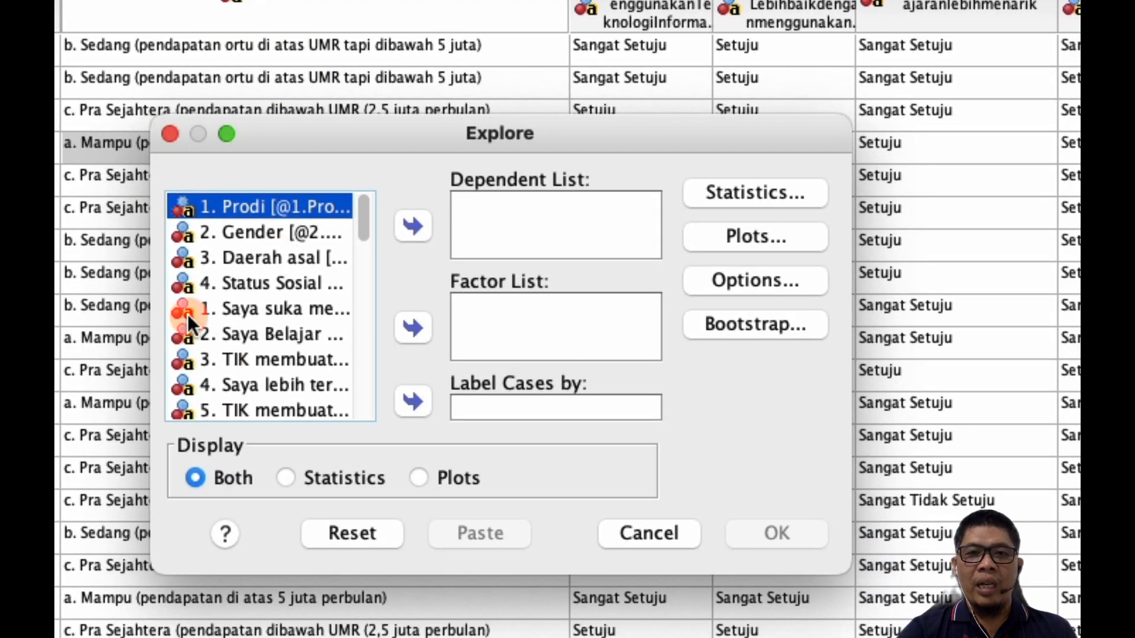
scroll(272, 344, down, 5)
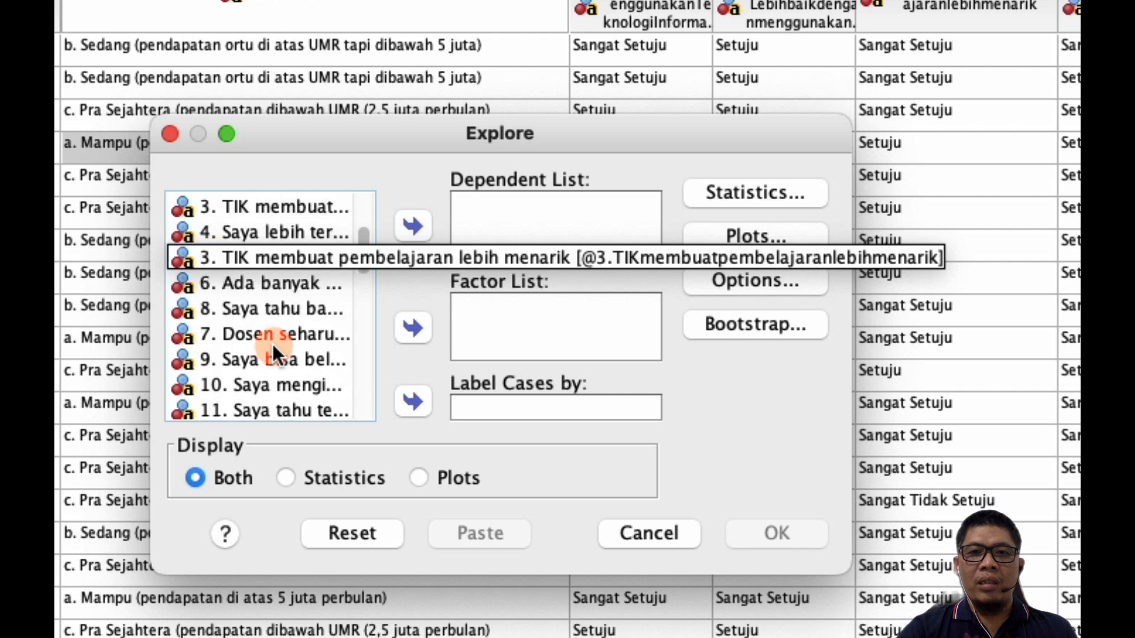
scroll(271, 344, down, 1)
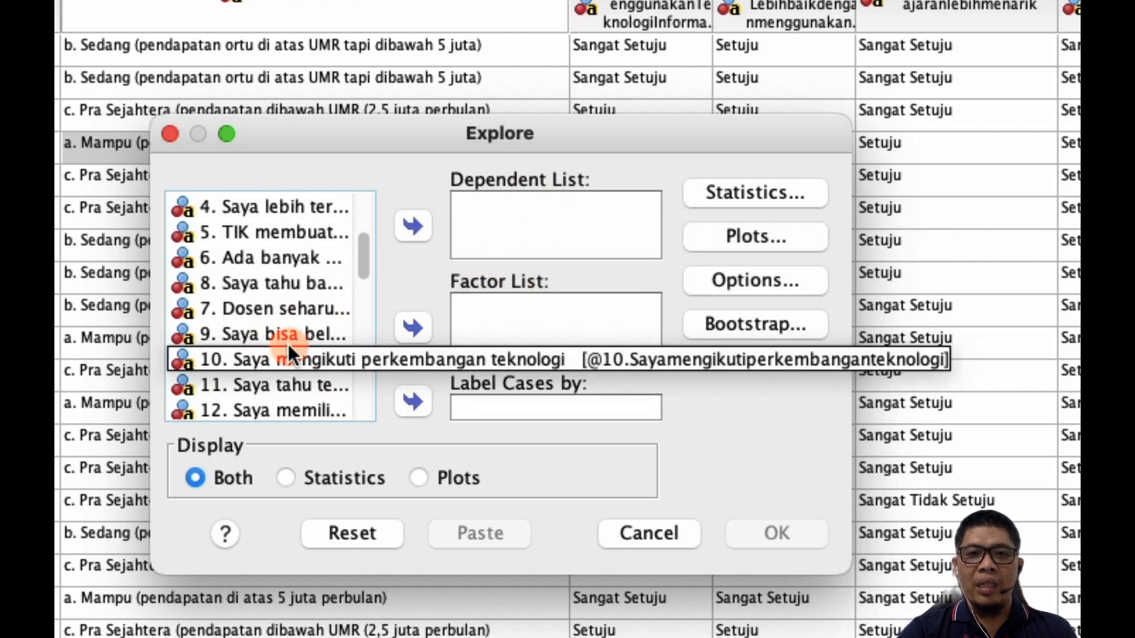
scroll(289, 344, down, 10)
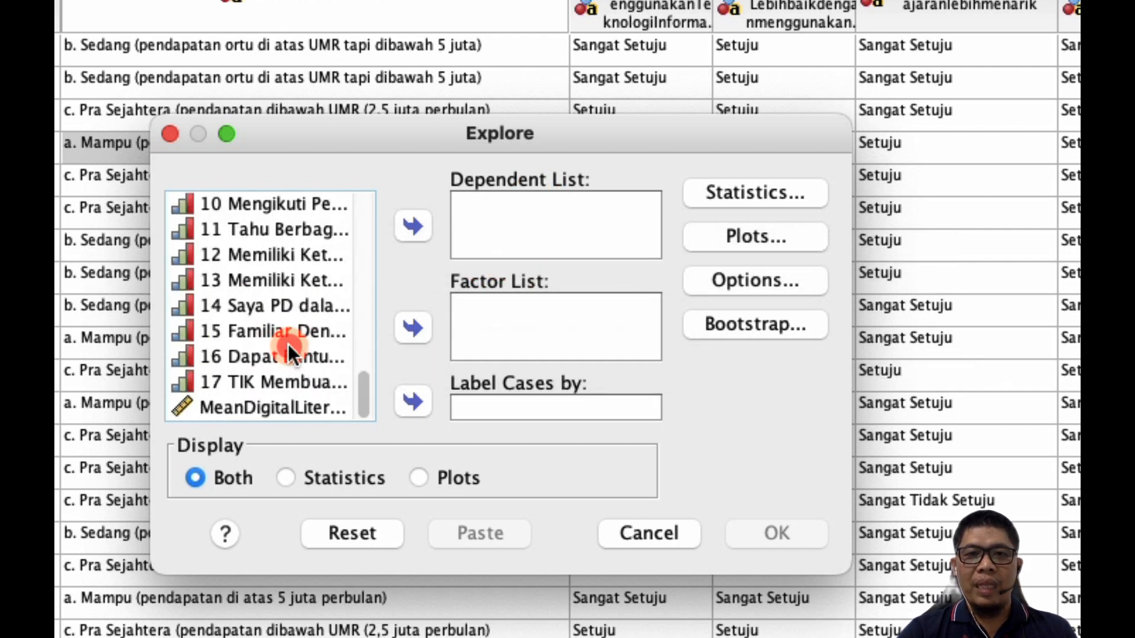
click(242, 410)
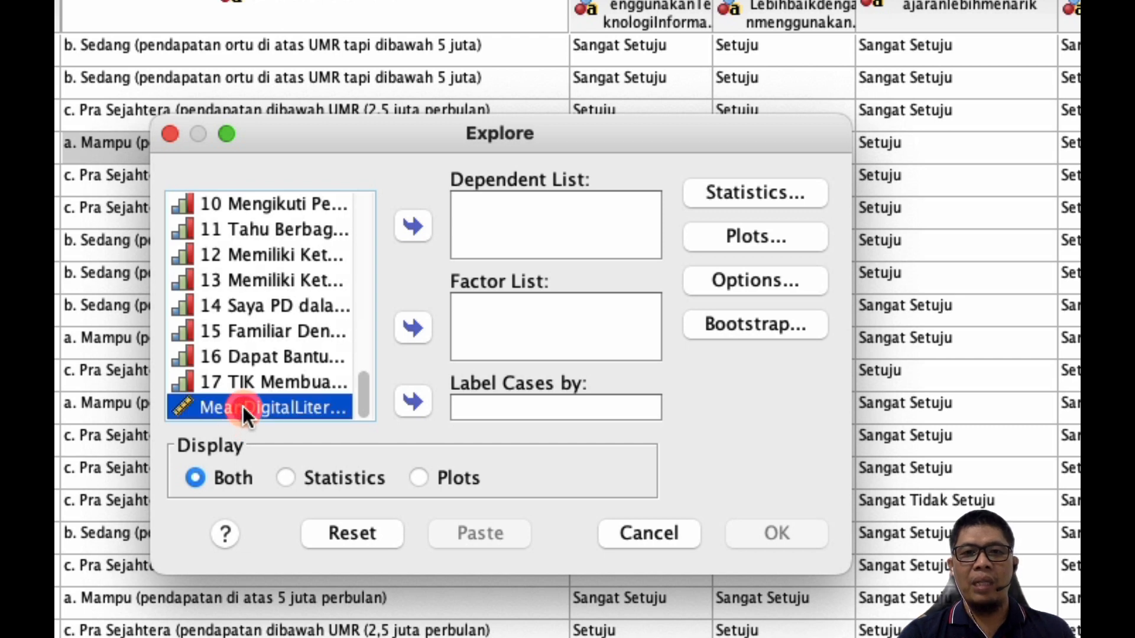
click(411, 227)
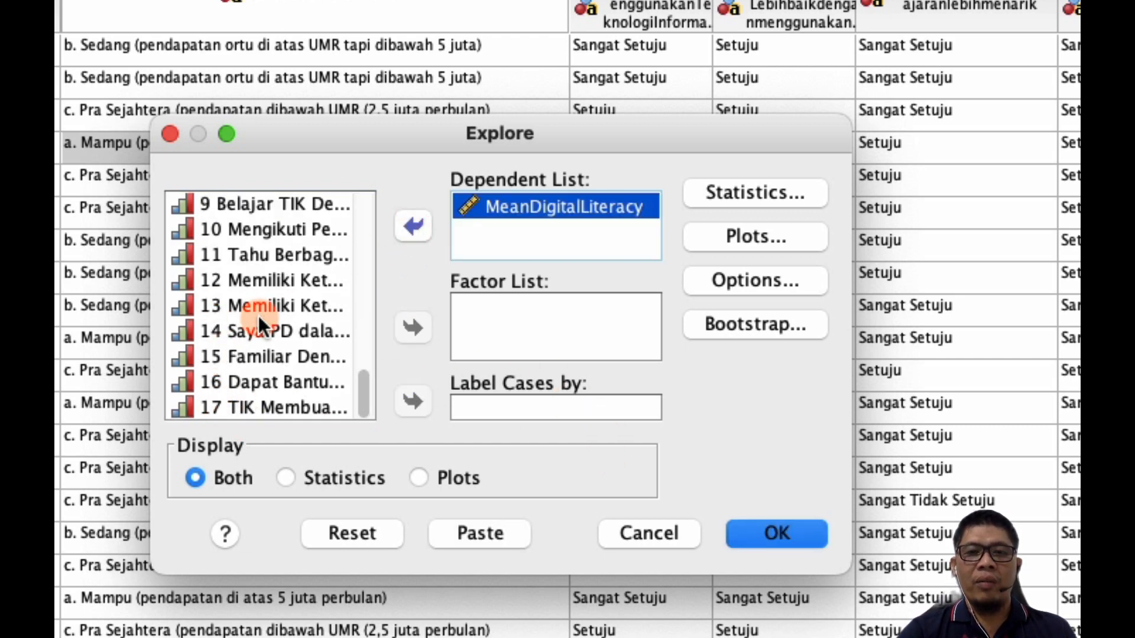
Assign SSE Mahasiswa as the factor of the Explore analysis.
scroll(257, 315, up, 10)
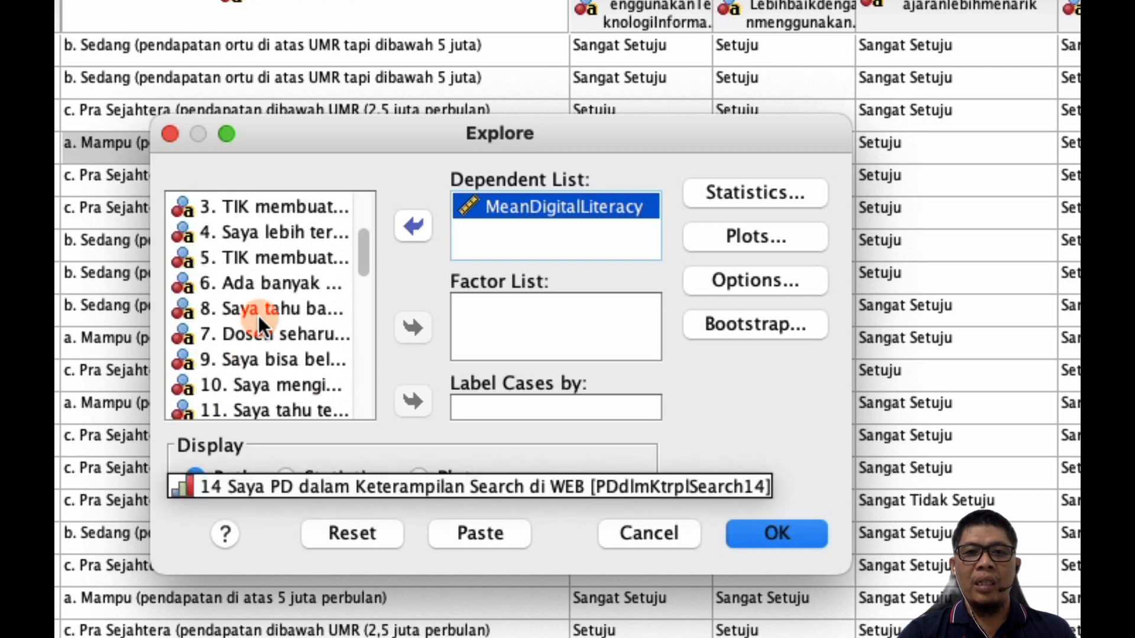
scroll(258, 316, up, 5)
scroll(258, 316, down, 10)
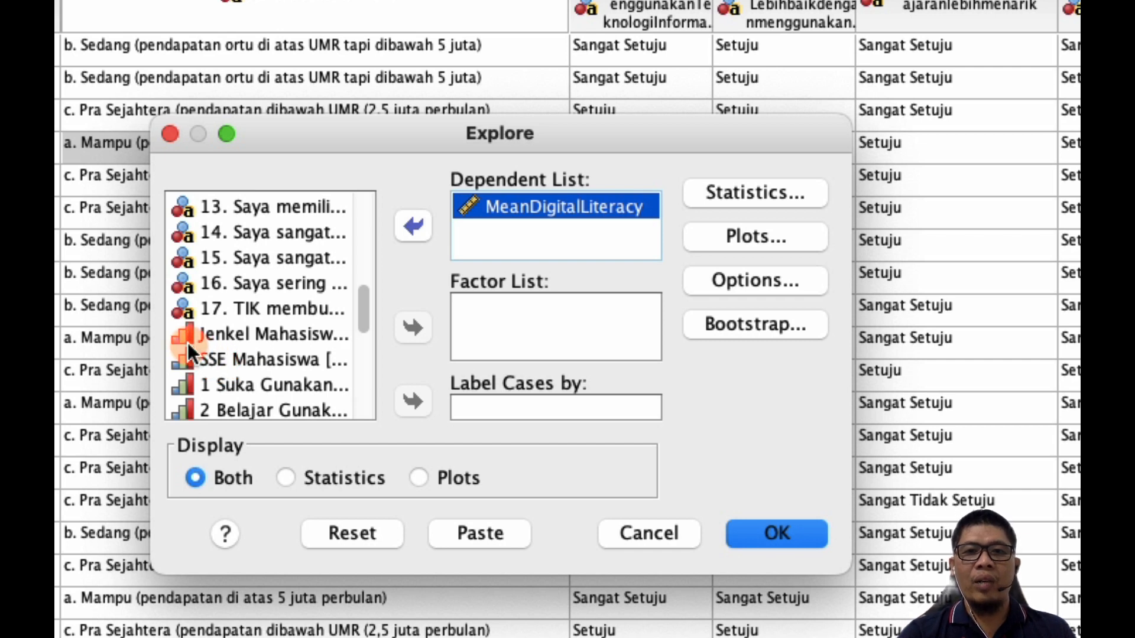
click(219, 361)
click(422, 331)
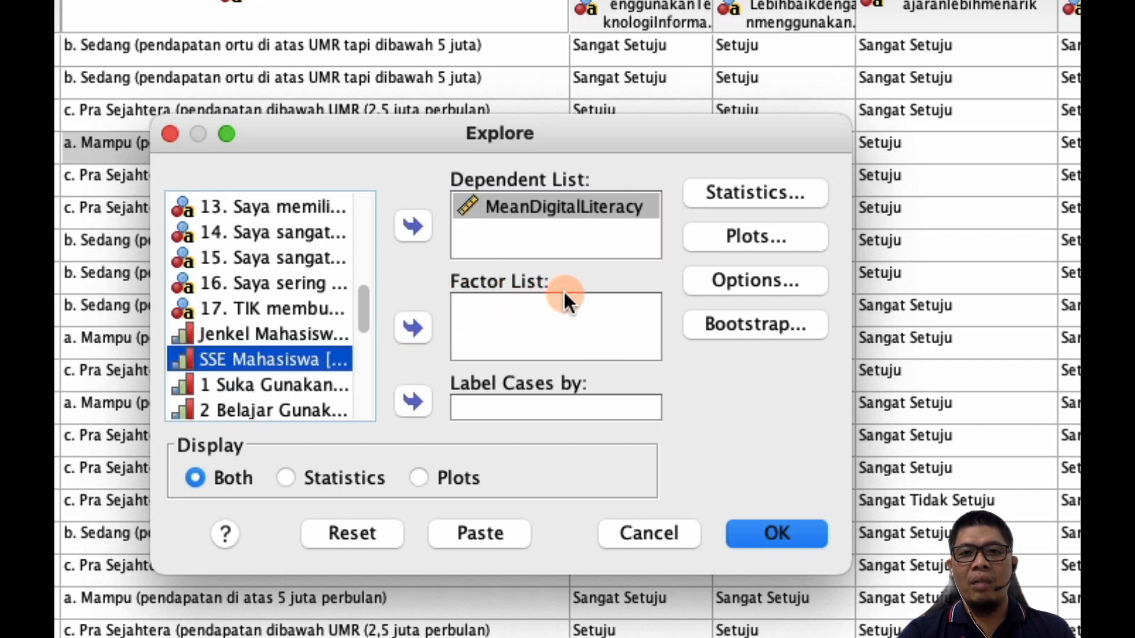
click(410, 330)
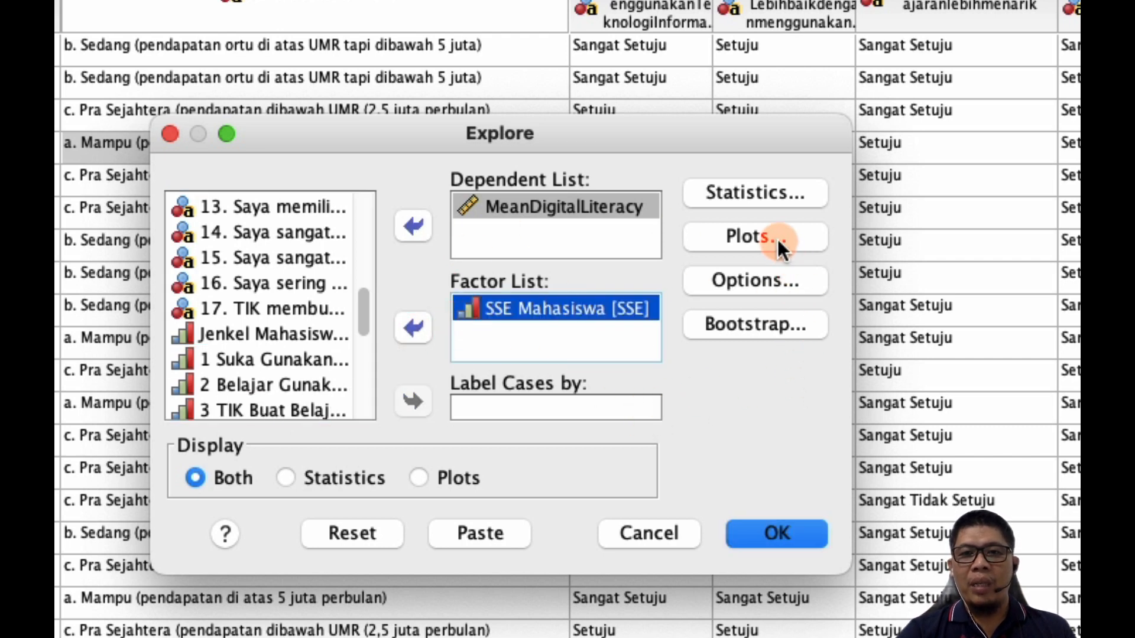
Configure the Explore plots with Histogram and Normality plots with tests enabled and Stem-and-leaf disabled.
click(752, 238)
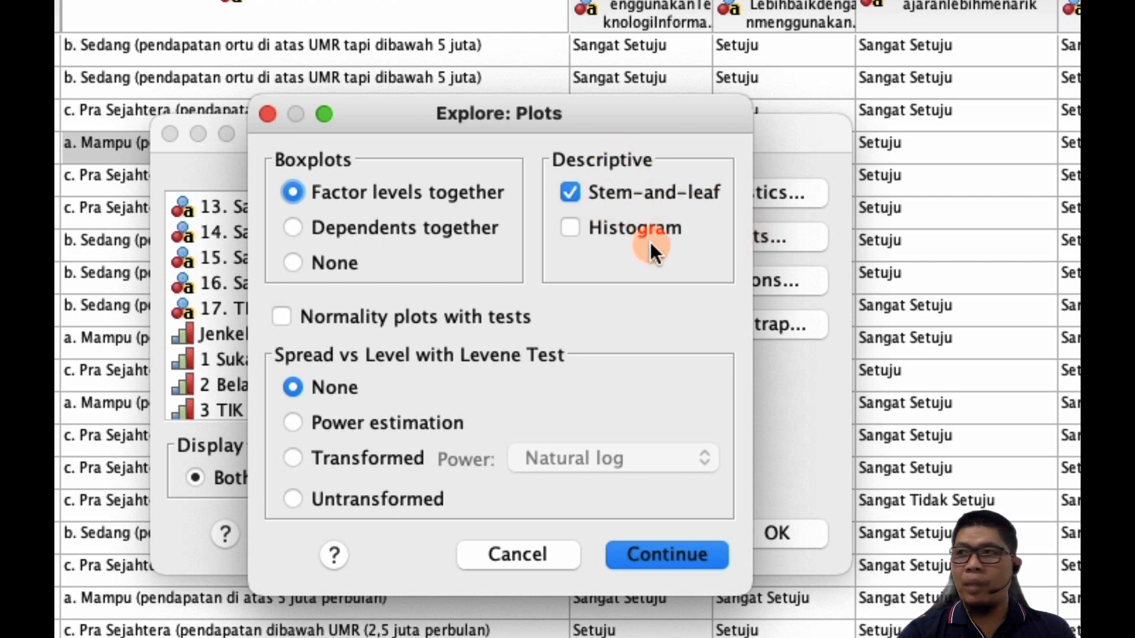
click(577, 227)
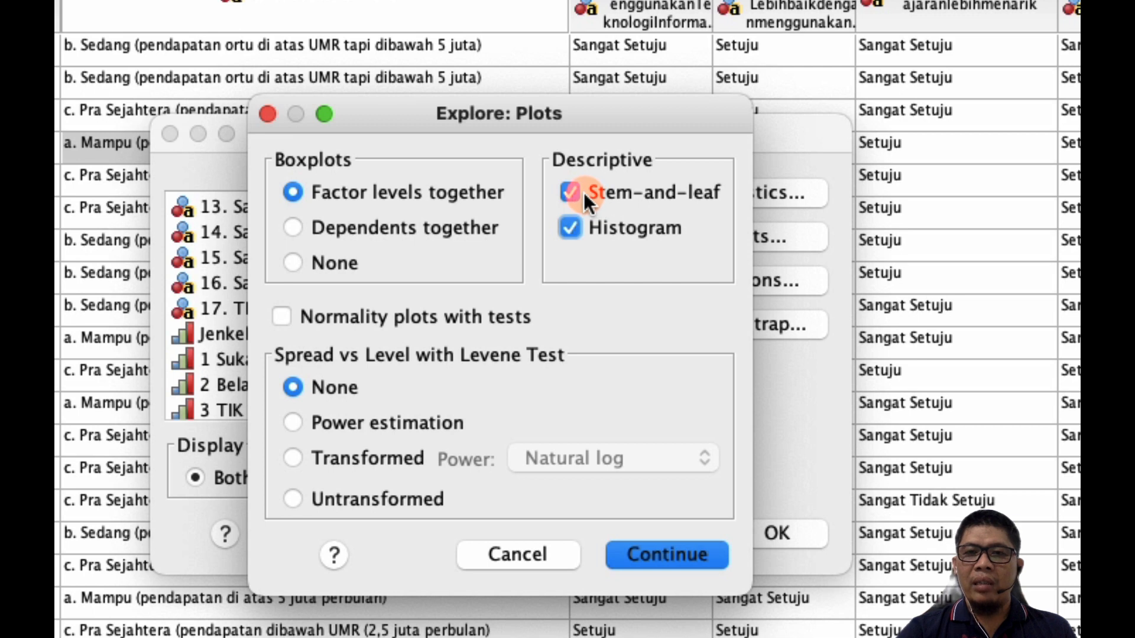
click(633, 197)
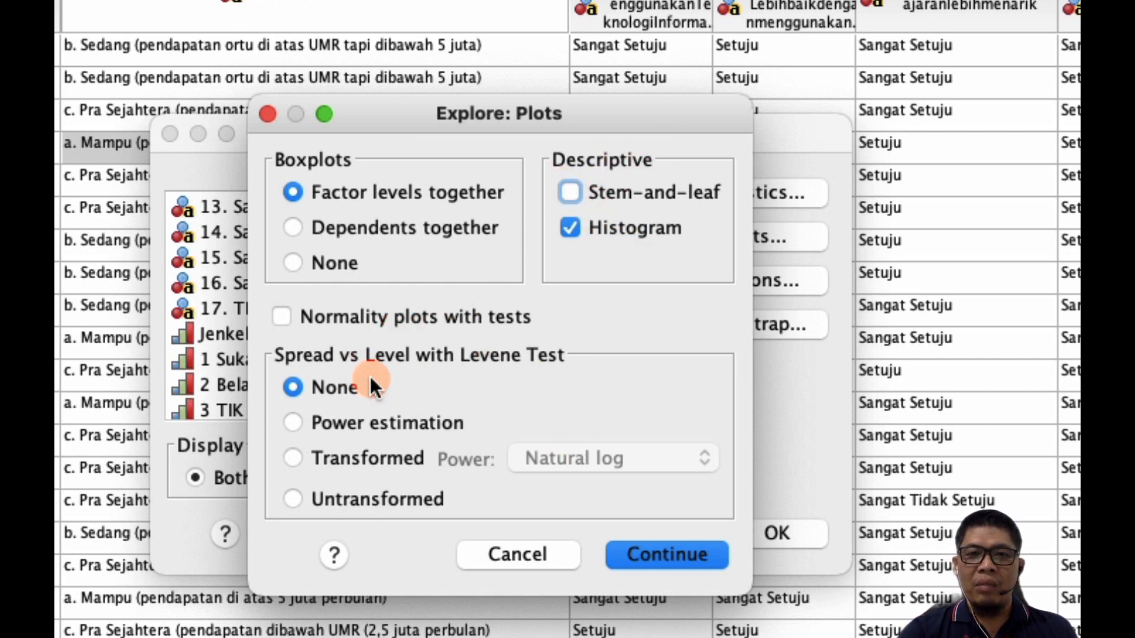
click(286, 317)
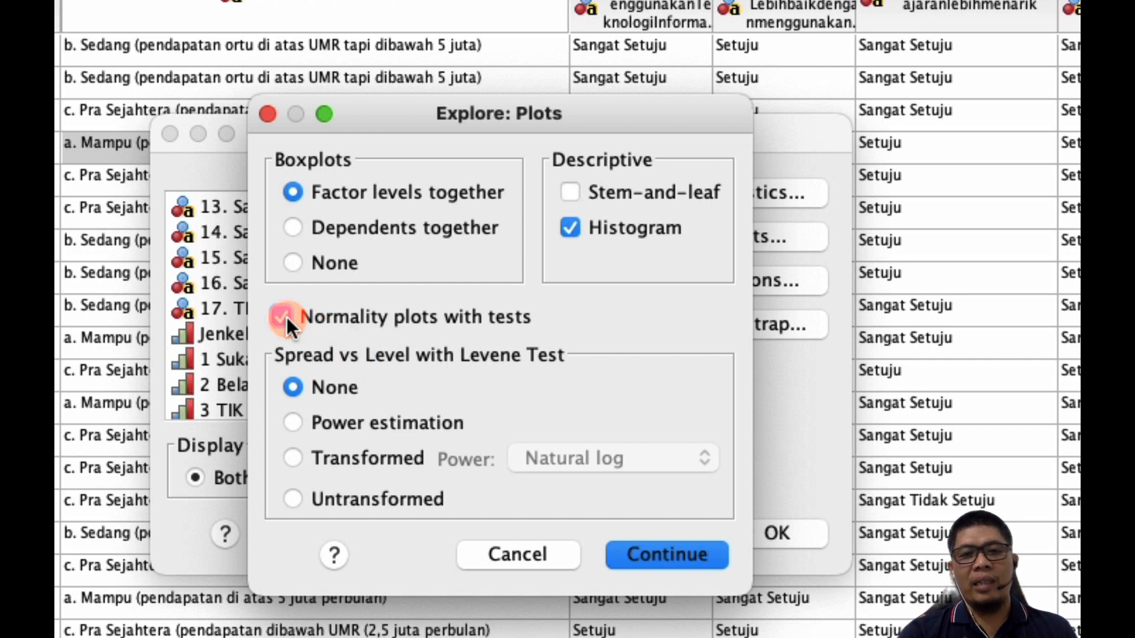
click(683, 558)
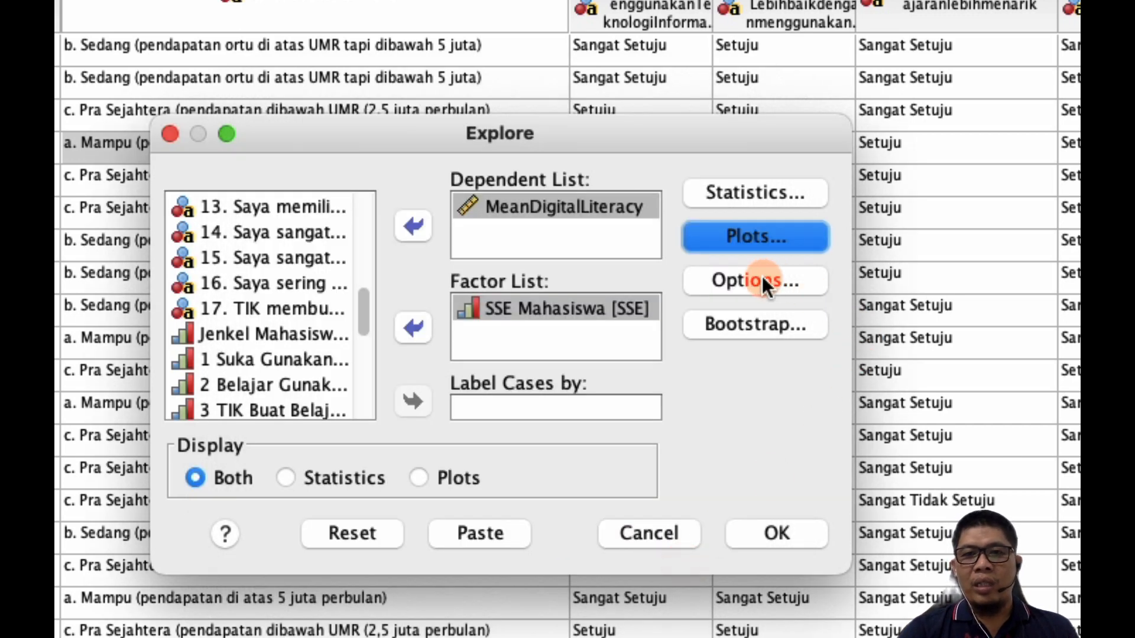
Keep missing values set to Exclude cases listwise and run the Explore analysis.
click(762, 278)
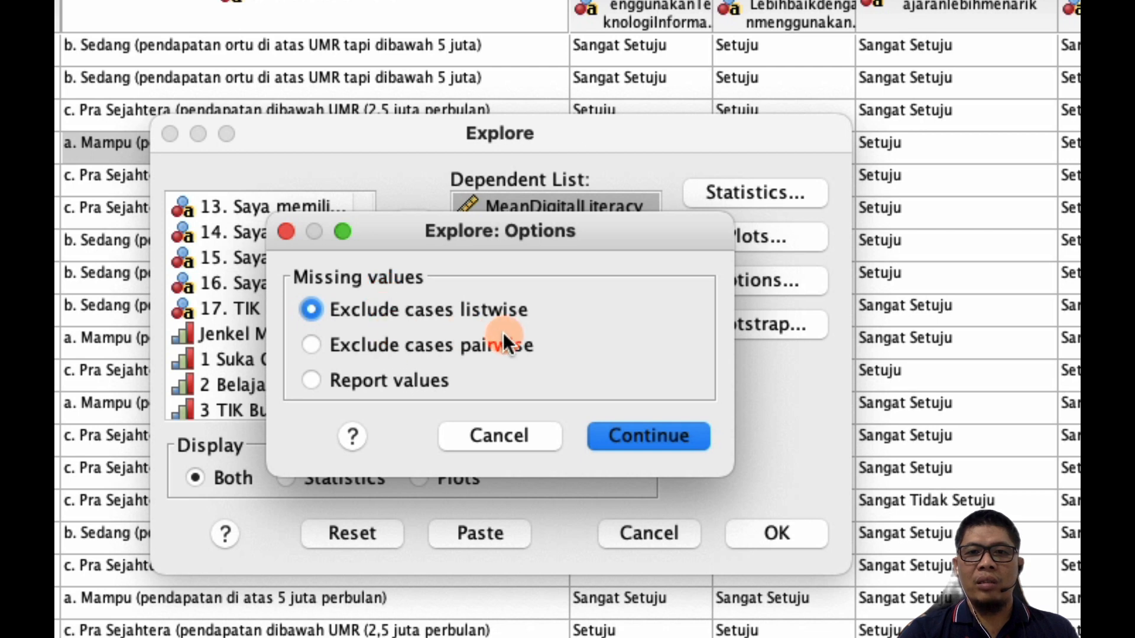
click(667, 438)
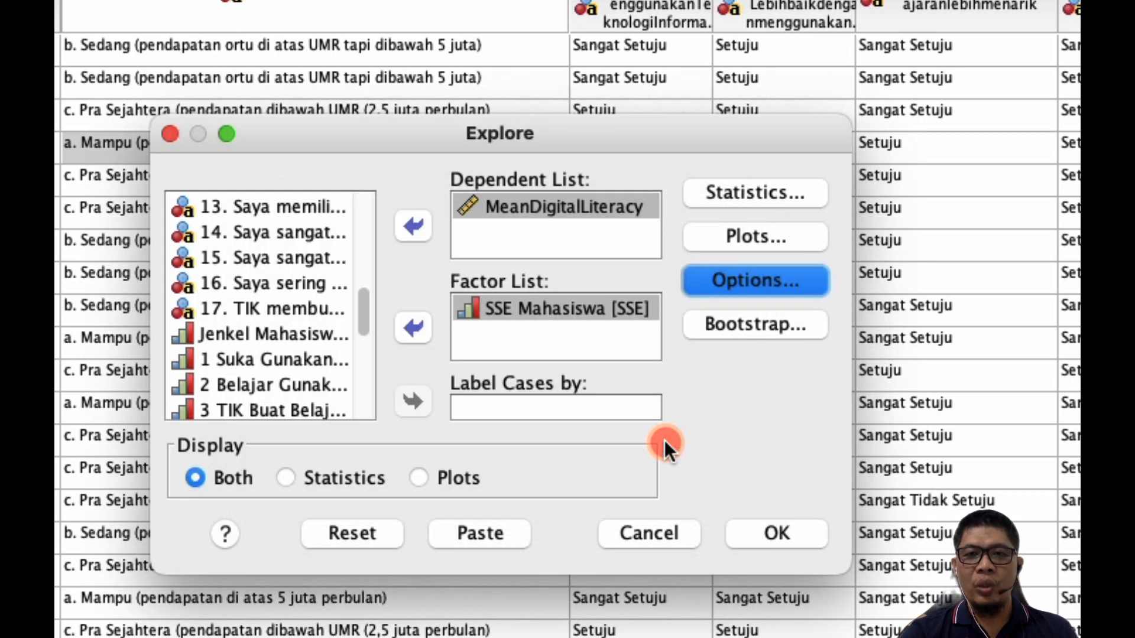
click(799, 537)
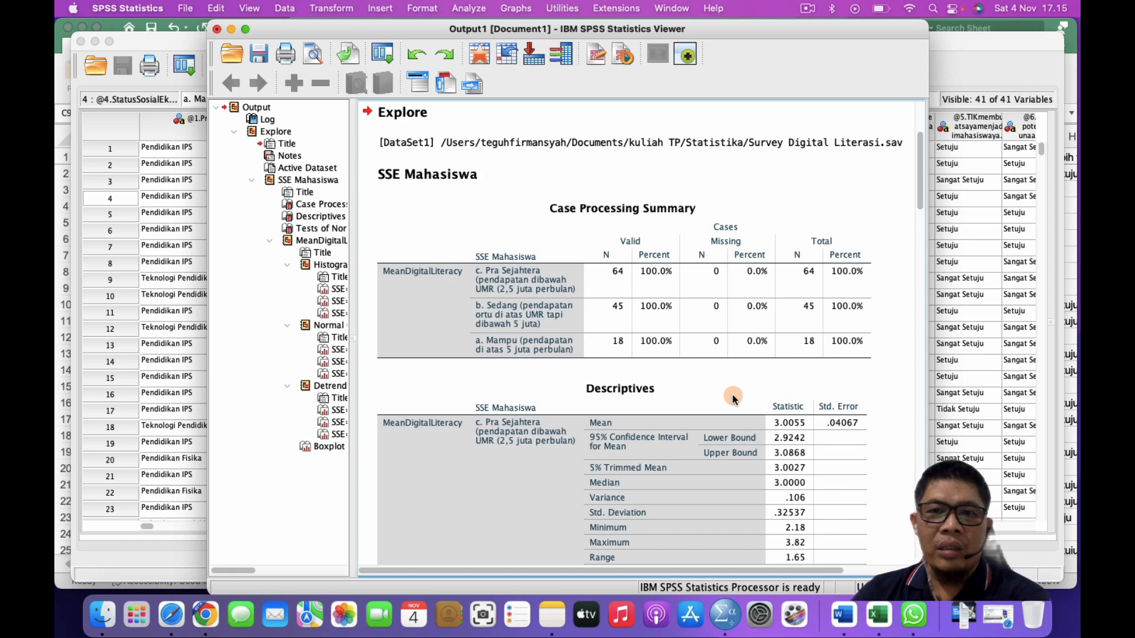
Examine the Descriptives and Tests of Normality tables for MeanDigitalLiteracy by SSE Mahasiswa in the output.
scroll(732, 395, down, 3)
scroll(733, 395, right, 1)
scroll(732, 395, down, 10)
scroll(733, 395, left, 1)
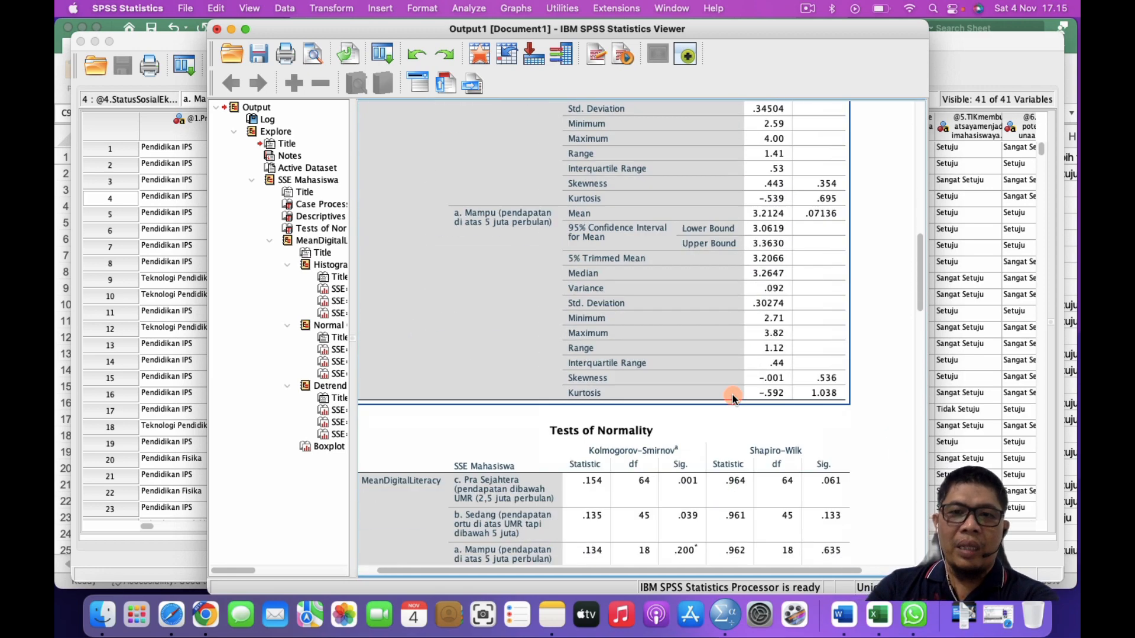
scroll(732, 395, up, 3)
scroll(732, 395, down, 2)
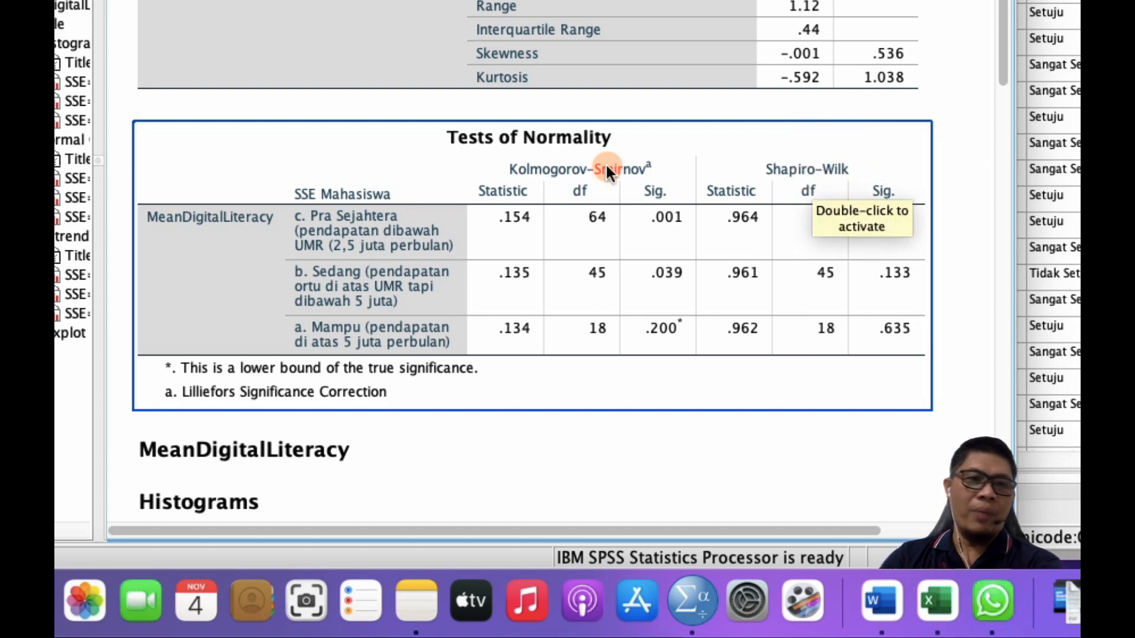
Switch to the survey responses workbook in Excel and check how many respondent rows the Prodi column holds, down to its last entry.
key(ctrl+Up)
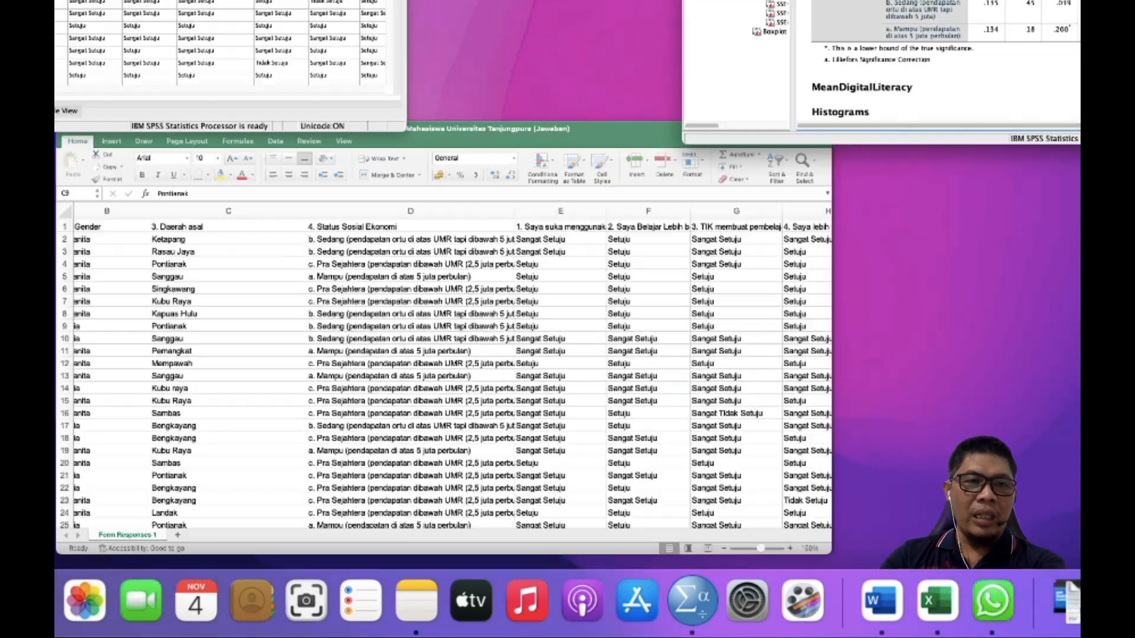
click(456, 451)
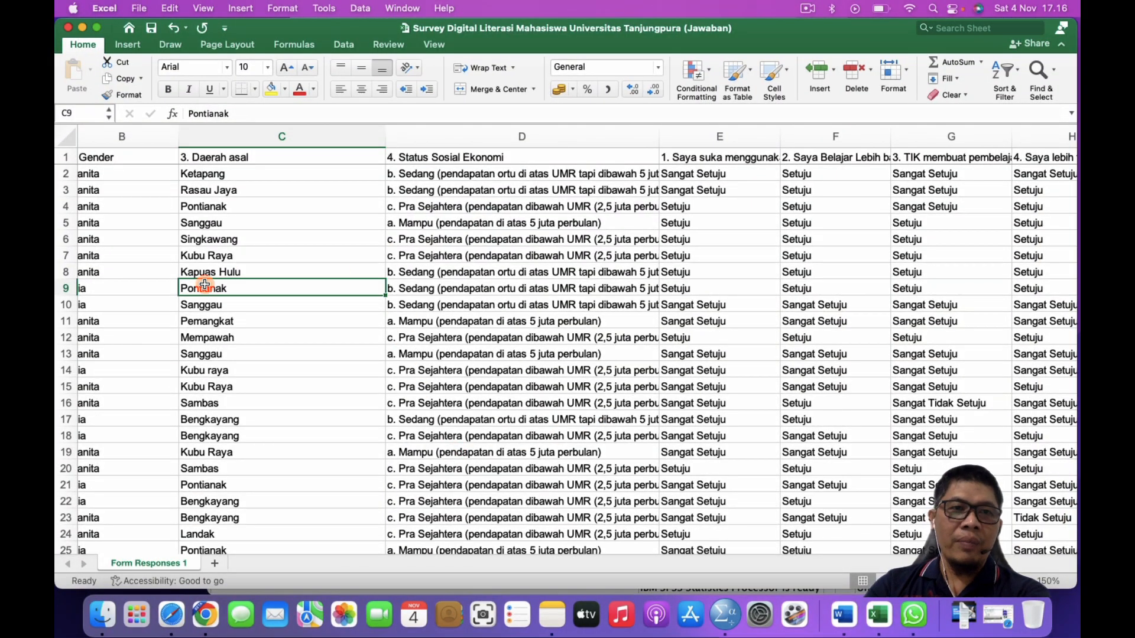
scroll(204, 285, left, 5)
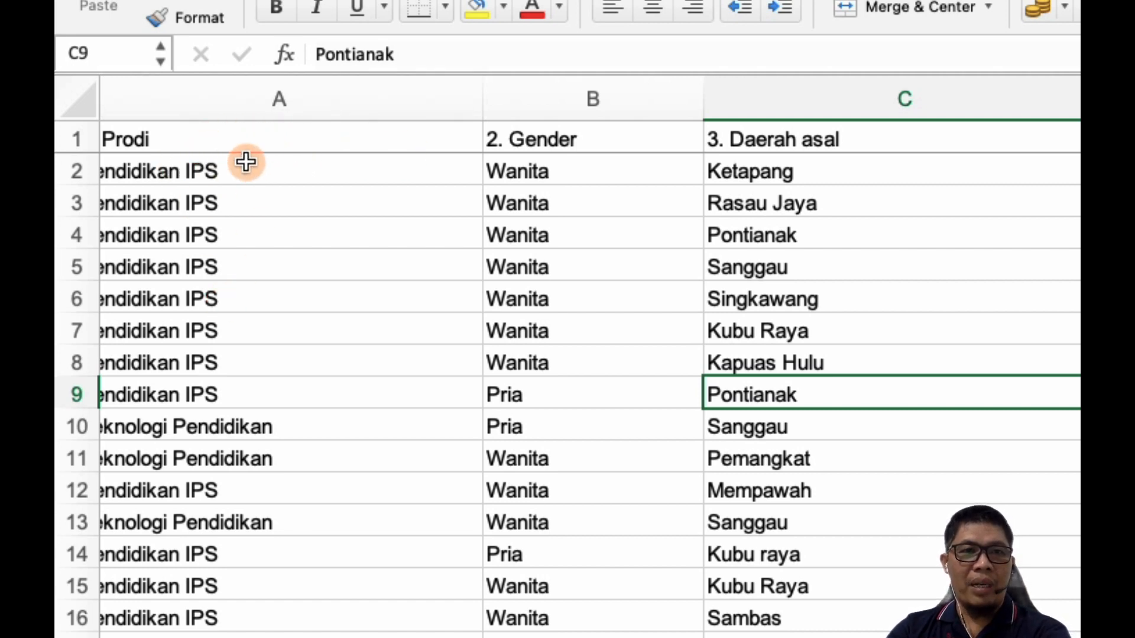
scroll(216, 436, down, 10)
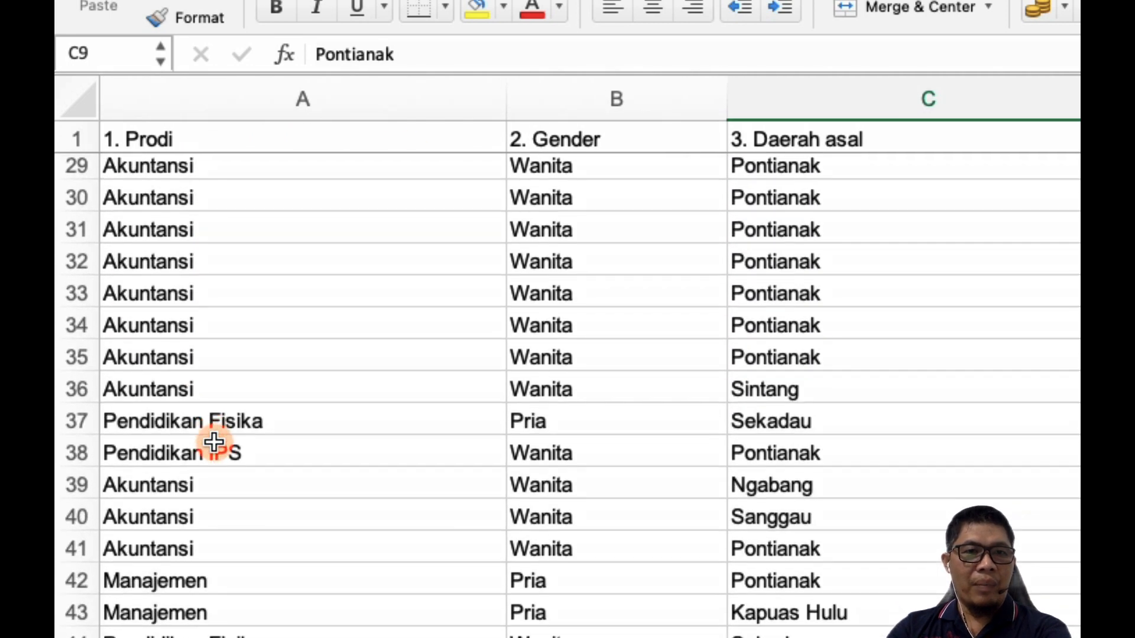
scroll(215, 442, down, 20)
click(130, 549)
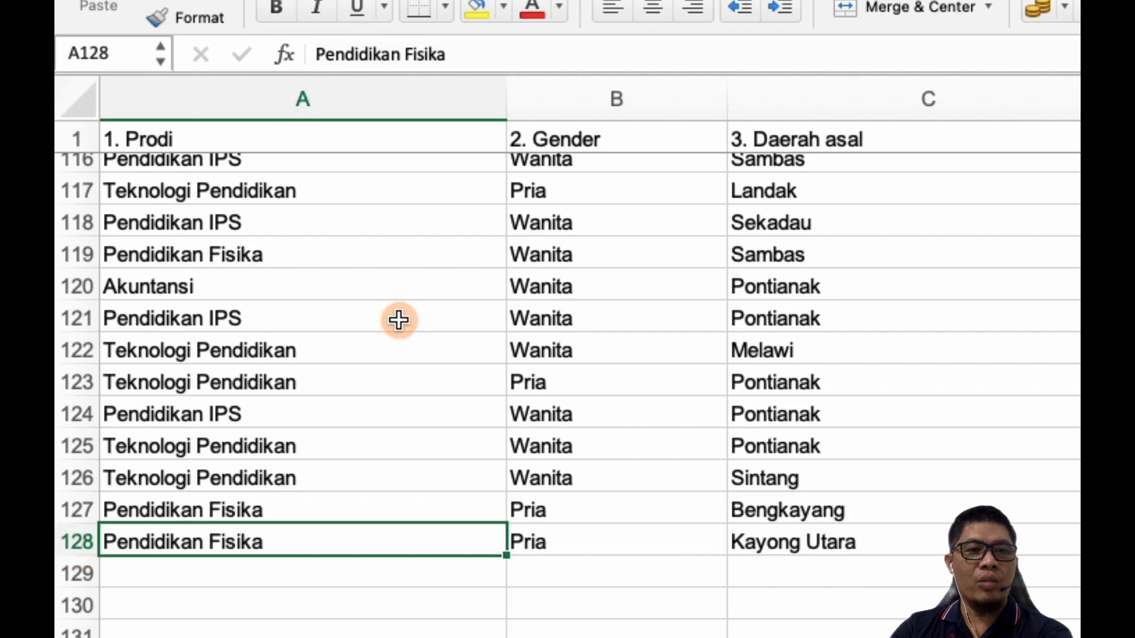
scroll(232, 340, up, 20)
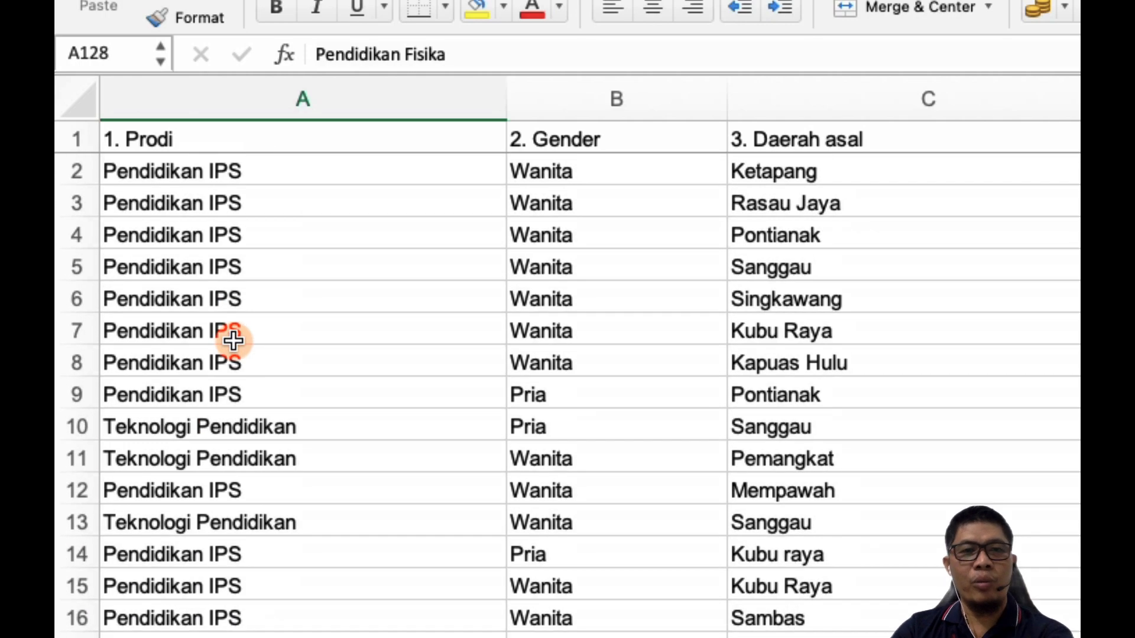